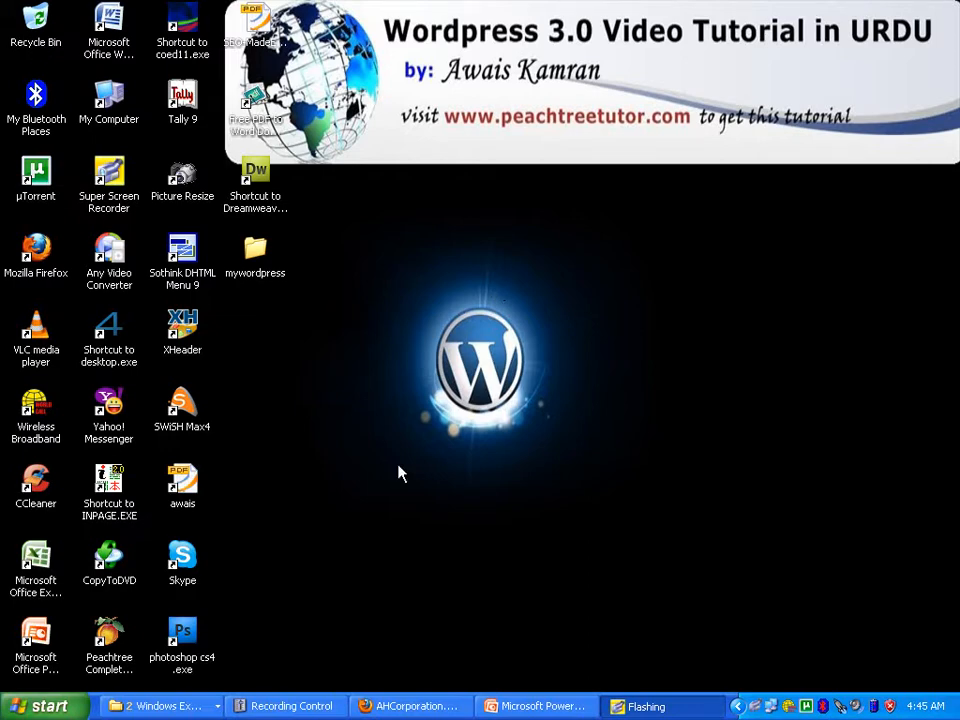
- Bring the Plesk window forward and open FTP Accounts for peachtreetutor.com
left_click(405, 705)
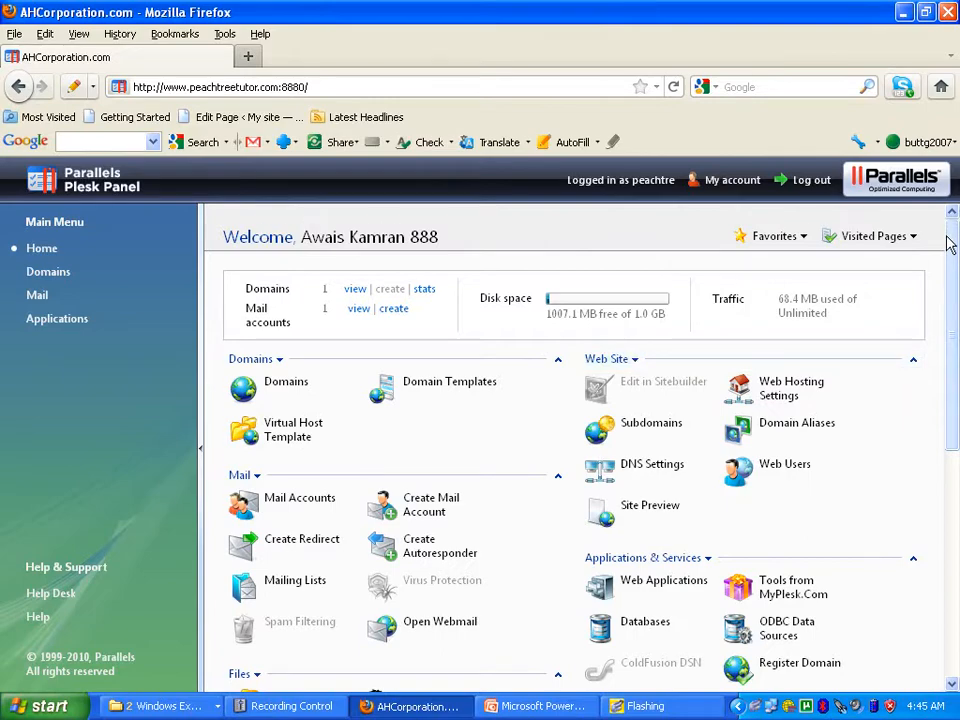
left_click_drag(950, 245, 956, 382)
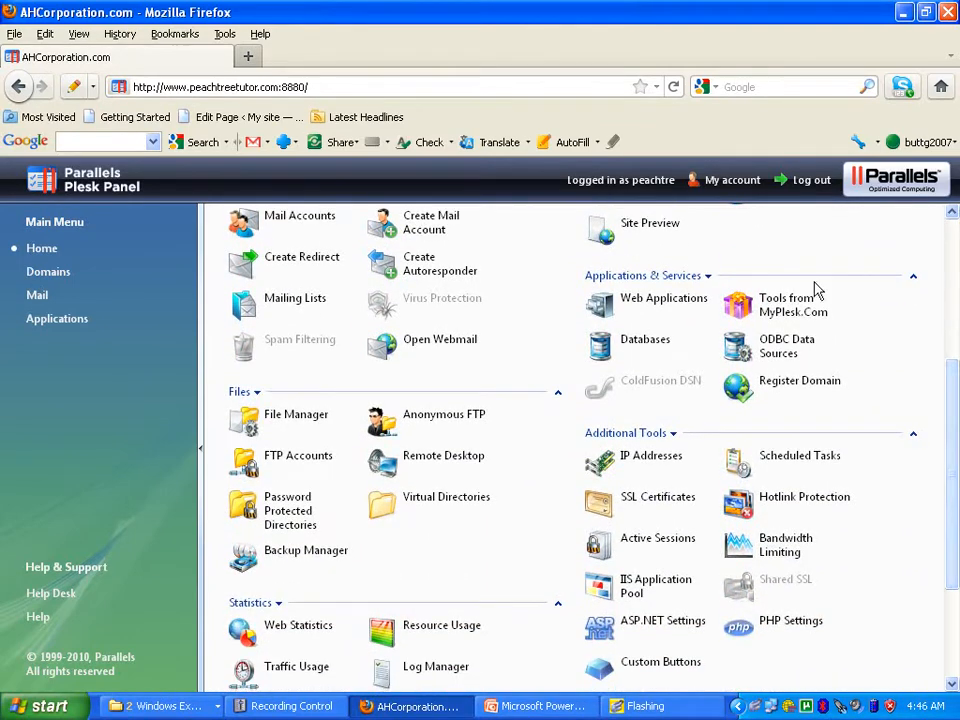
left_click(272, 462)
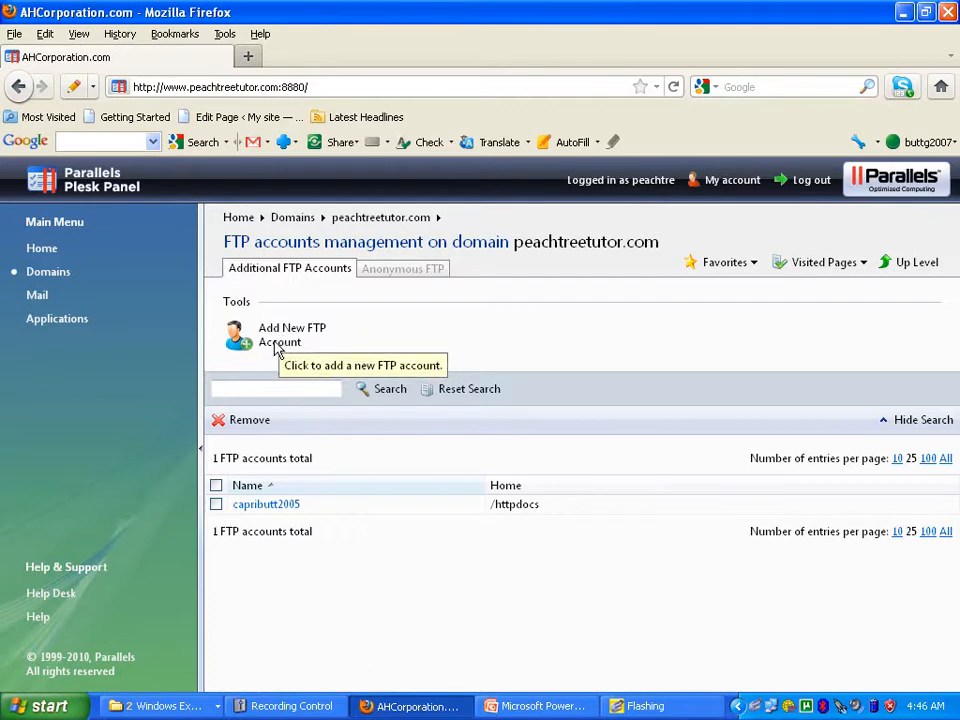
- Add FTP account 'sample' in /httpdocs with a confirmed password and read and write permissions
left_click(277, 347)
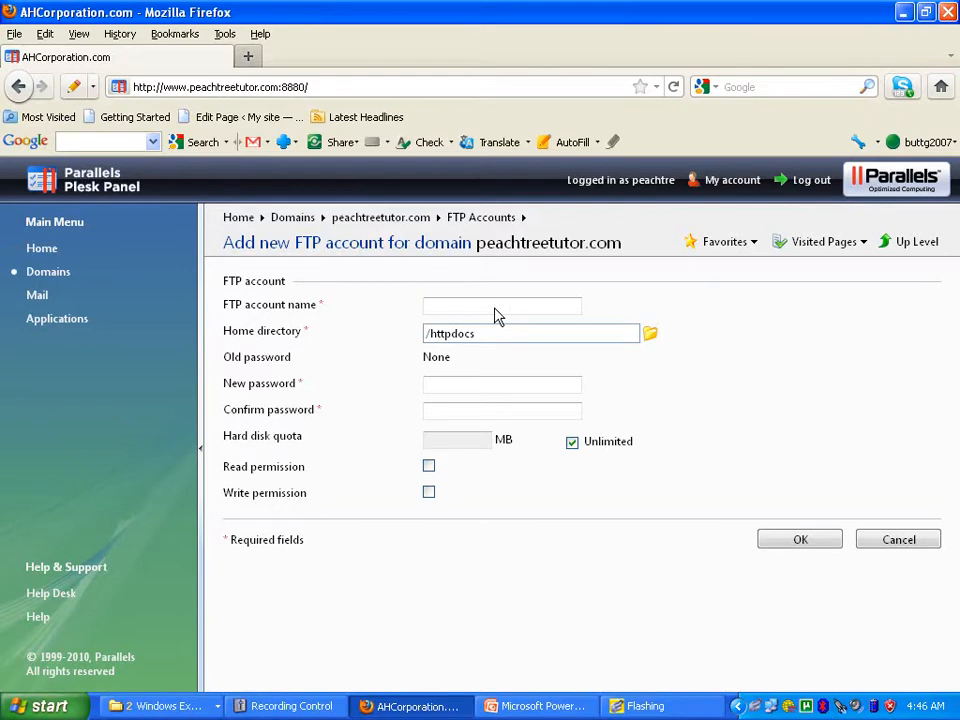
left_click(494, 310)
type("sample")
left_click(502, 343)
left_click(492, 388)
type("12345")
left_click(490, 413)
type("12345")
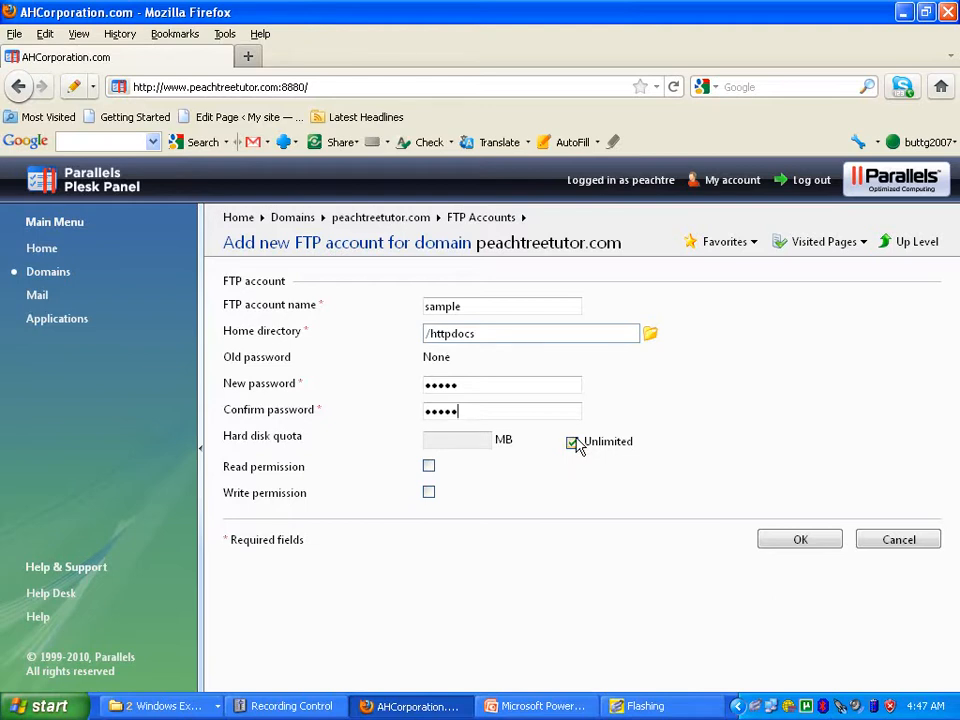
left_click(428, 465)
left_click(428, 492)
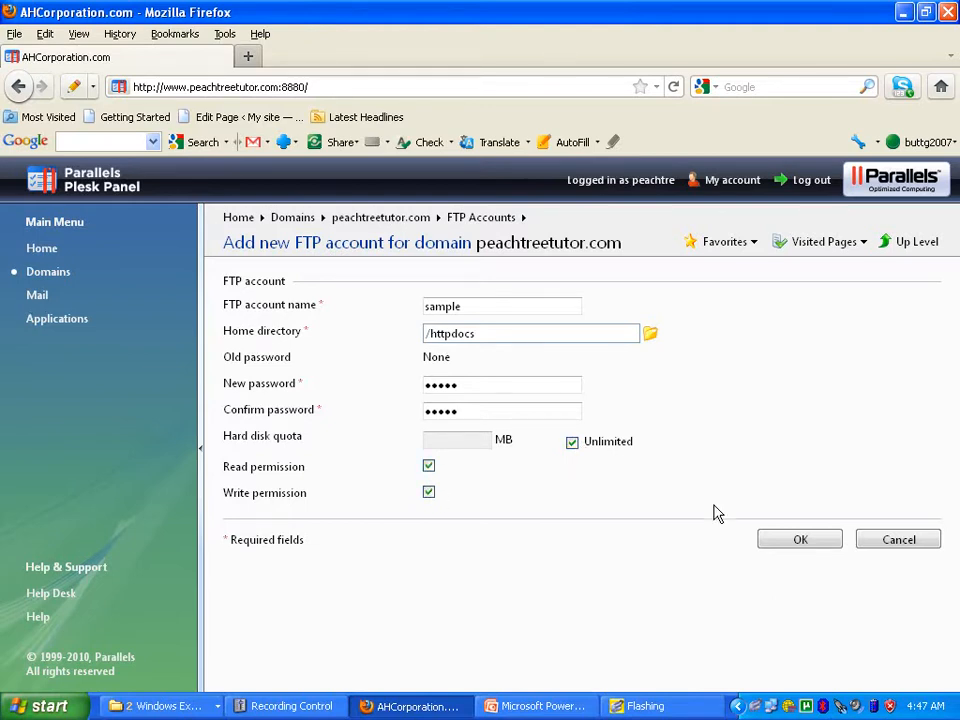
left_click(809, 543)
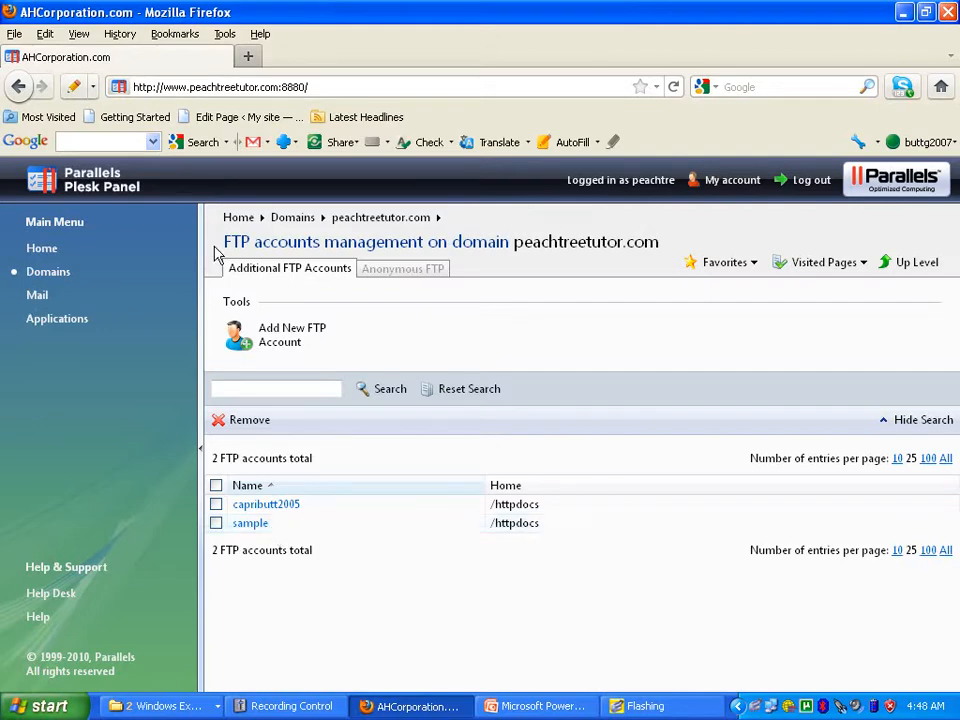
- Go back to the Plesk home page from the Main Menu
left_click(40, 248)
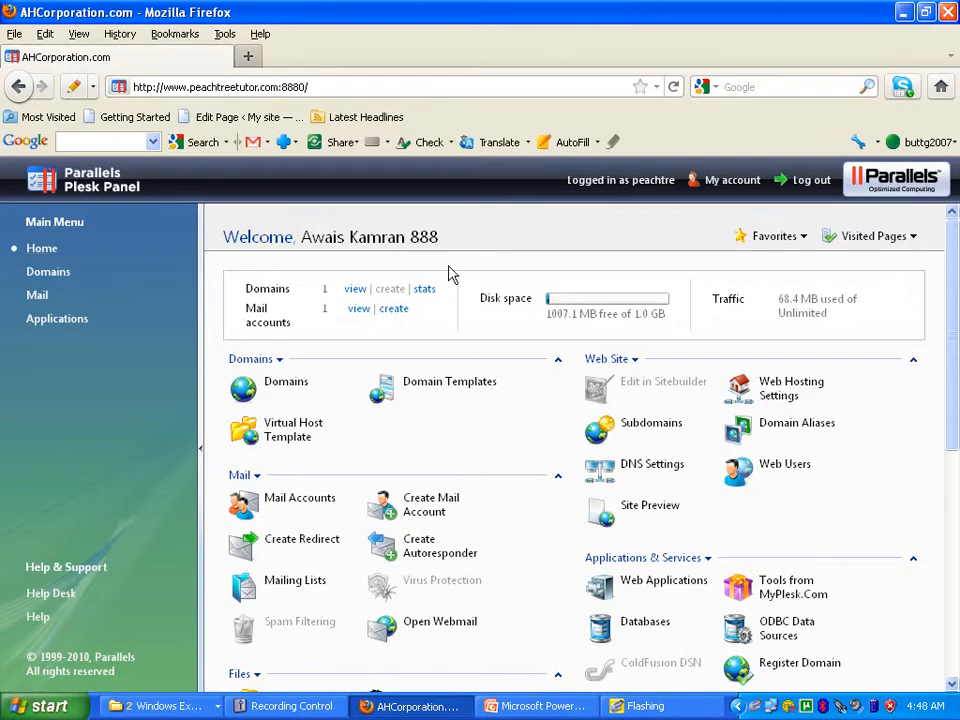
- Scroll down the home page and open Databases under Applications & Services
left_click_drag(952, 271, 953, 441)
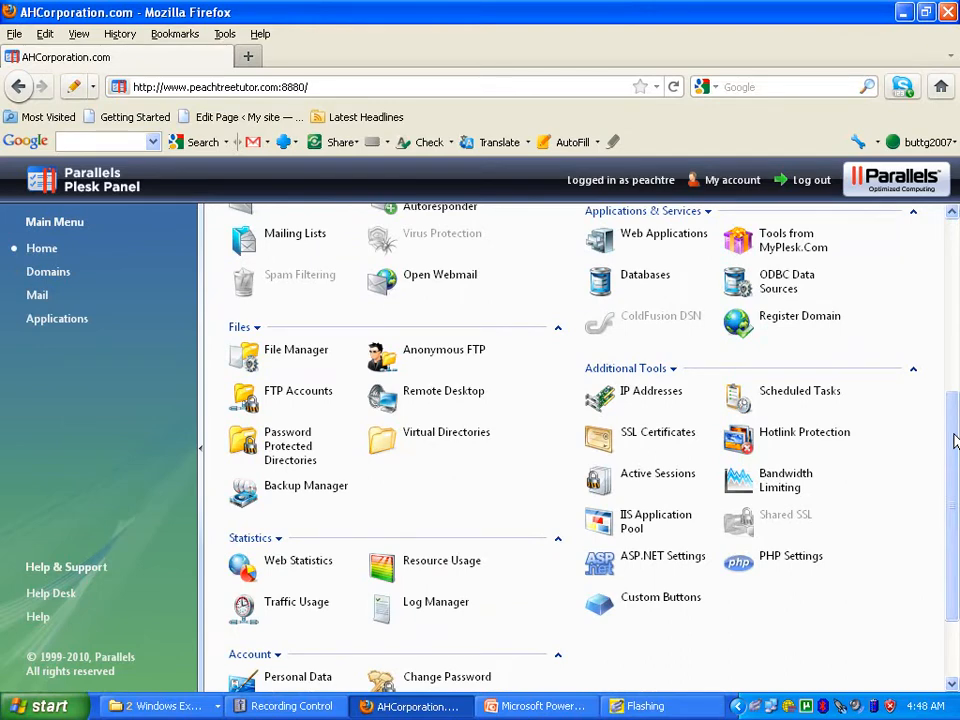
left_click_drag(953, 434, 953, 417)
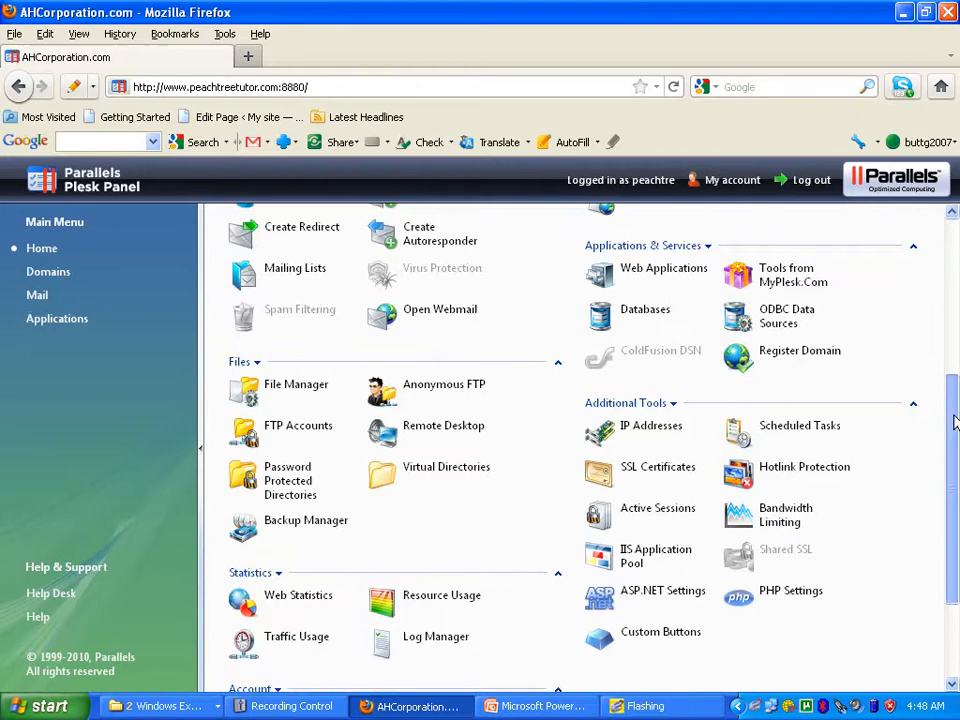
left_click(638, 316)
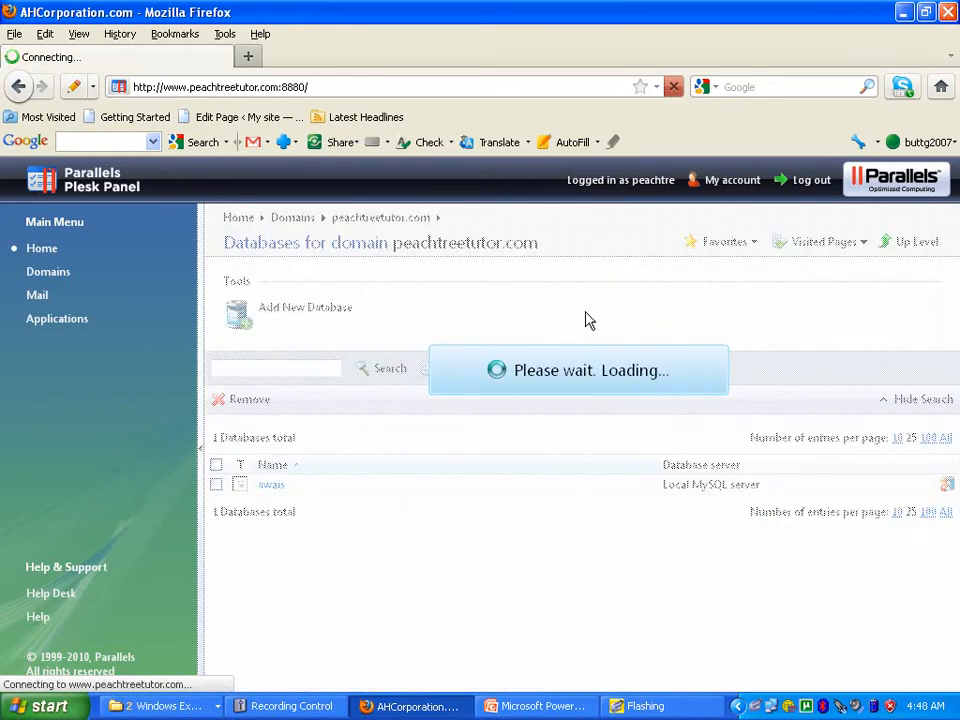
- Add a new database, replacing the prefilled 'peachtre_' name with 'sample' and choosing type MySQL
left_click(300, 314)
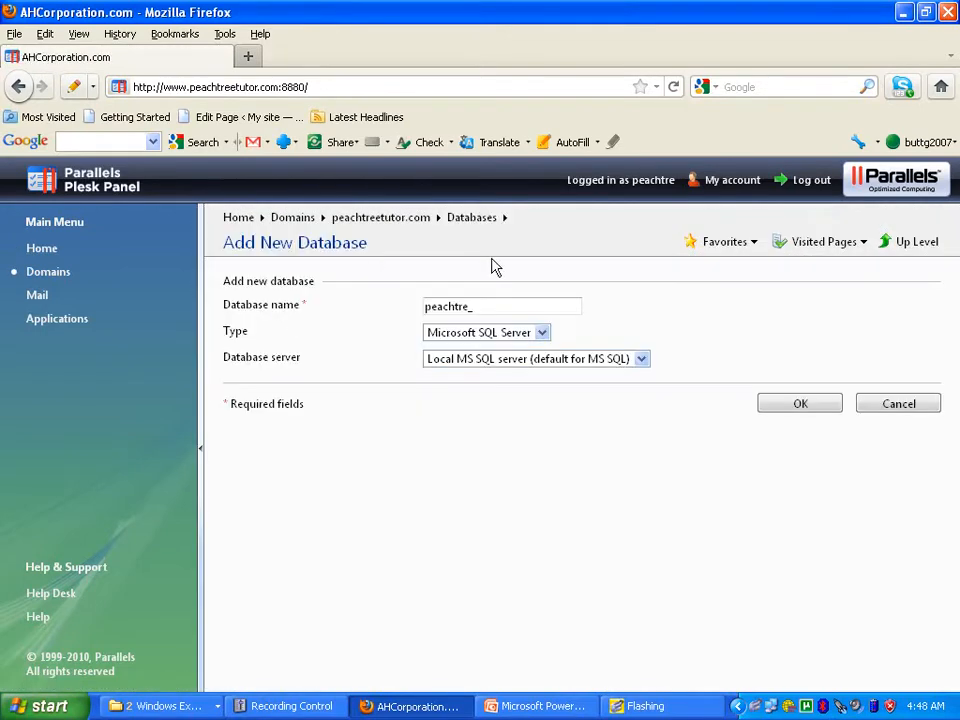
left_click_drag(482, 308, 336, 340)
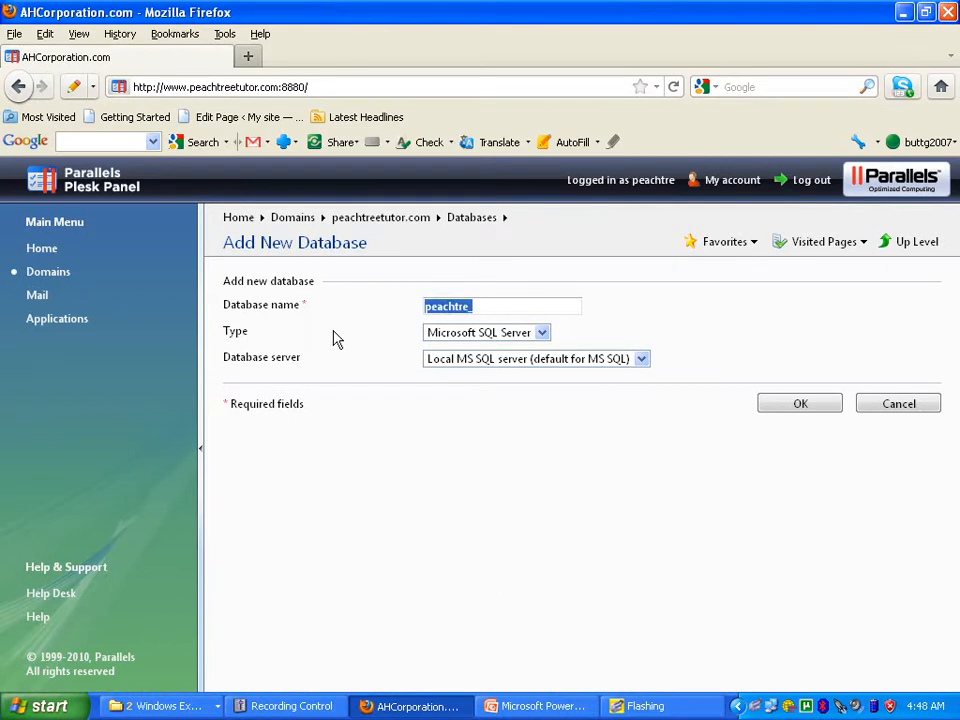
type("sample")
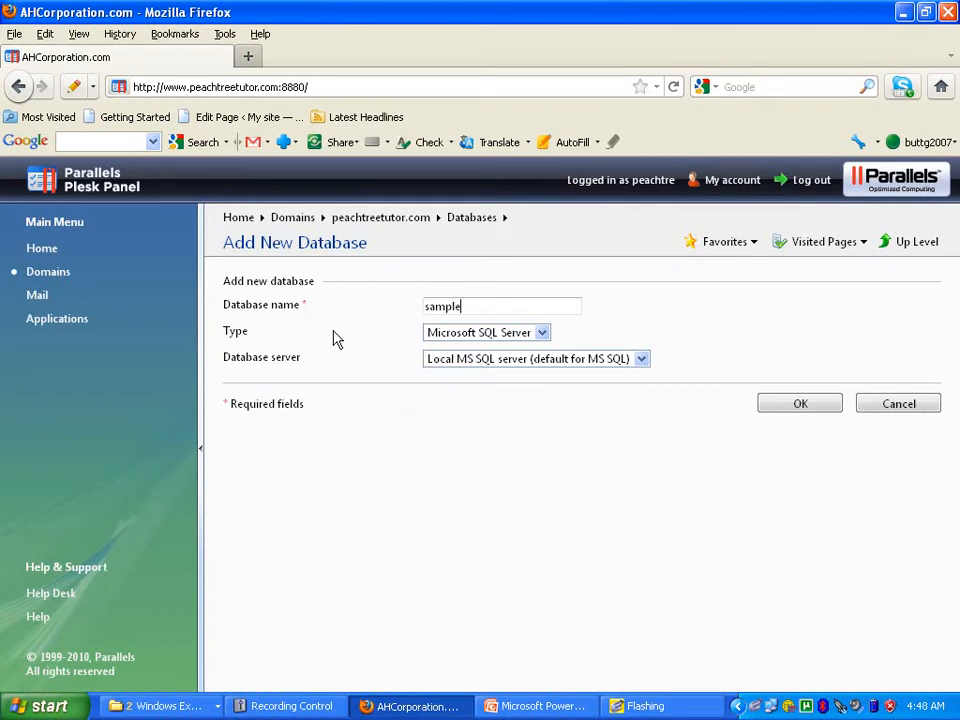
left_click(539, 340)
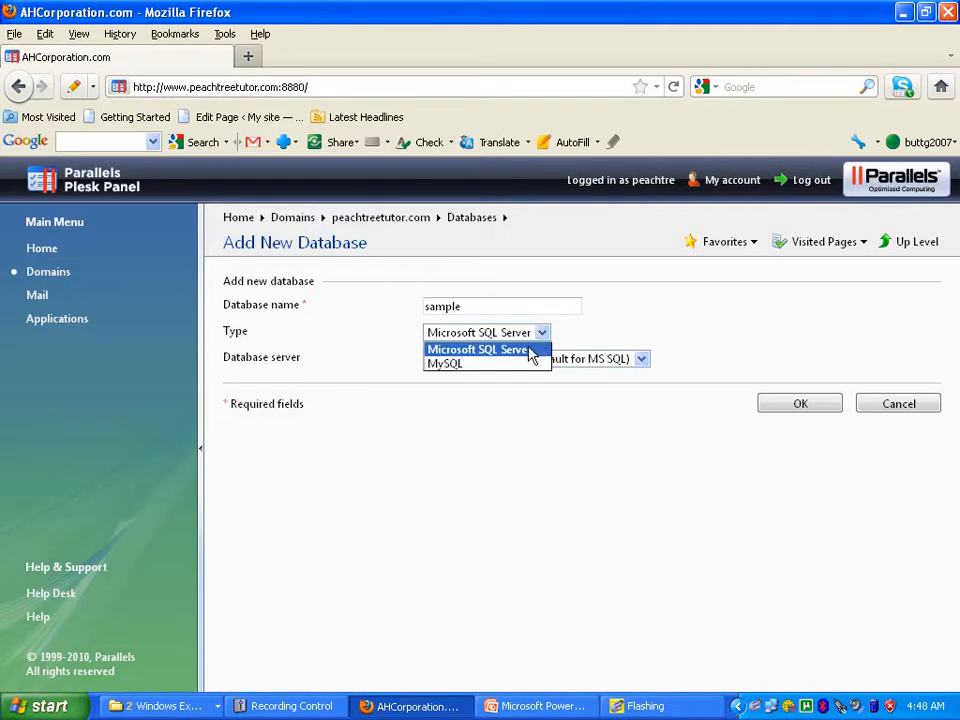
left_click(521, 366)
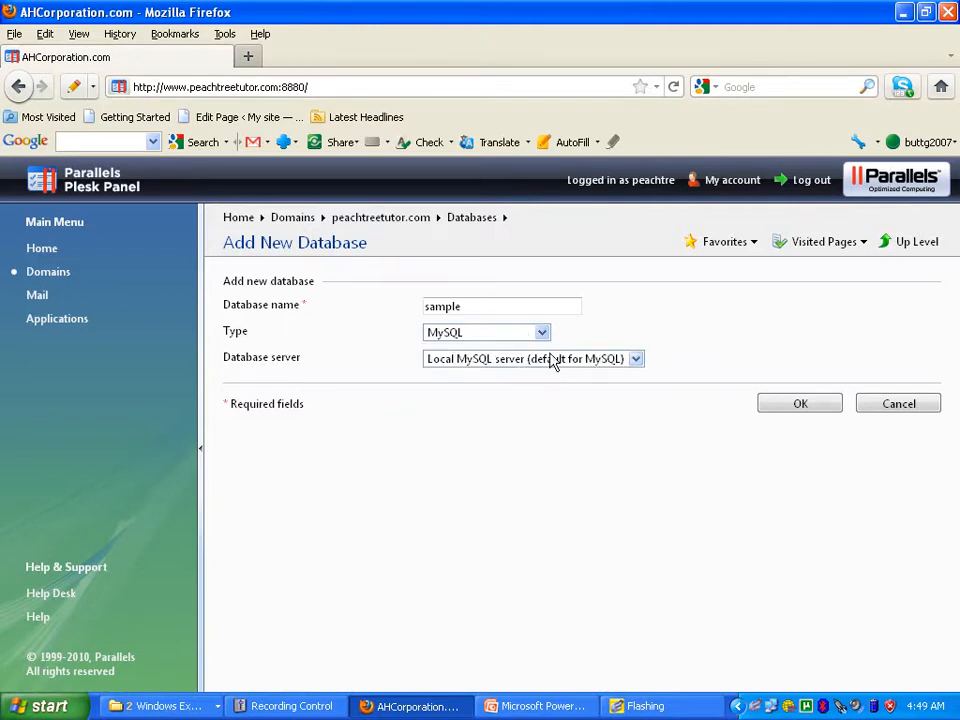
left_click(800, 405)
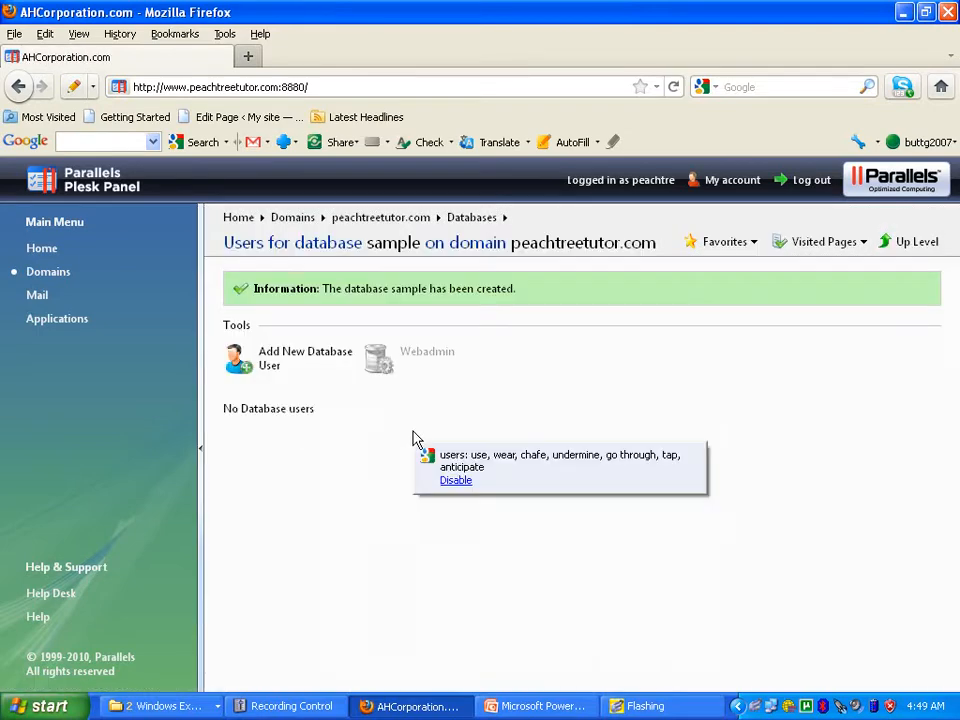
- Enter database user name 'sample' with a password and its confirmation, then submit
left_click(288, 358)
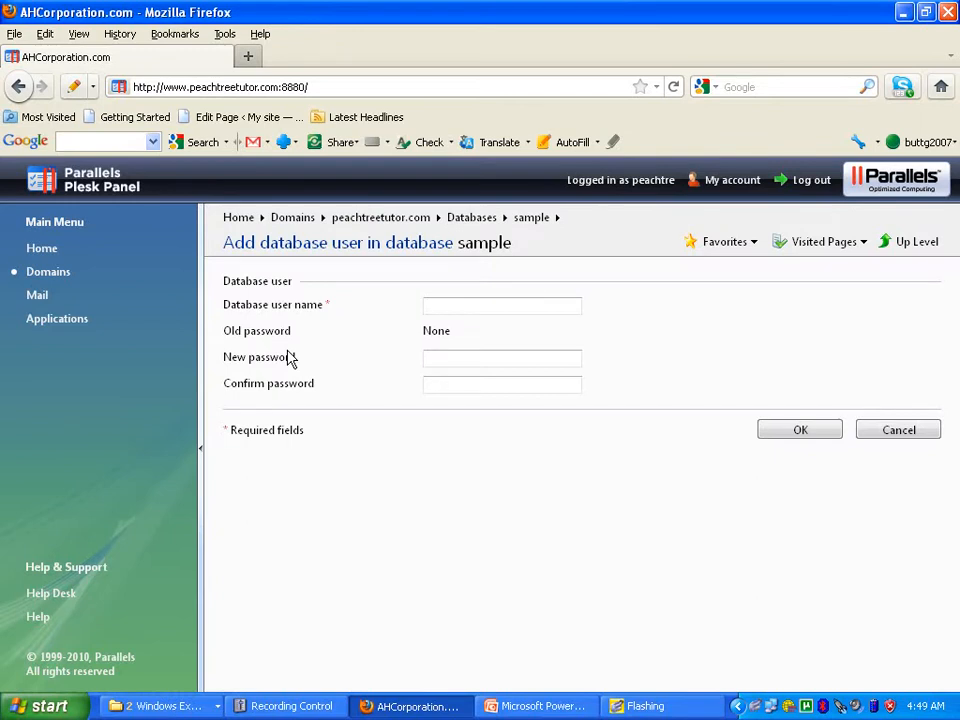
left_click(473, 308)
type("sample")
key("Tab")
type("••••••")
key("Tab")
type("••••••")
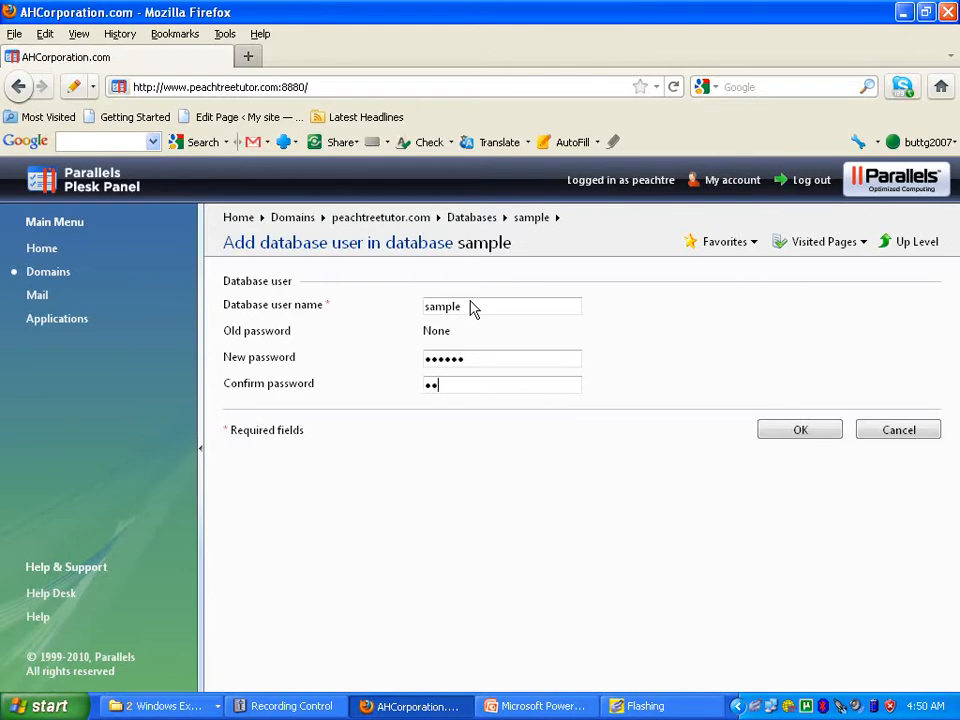
left_click(795, 432)
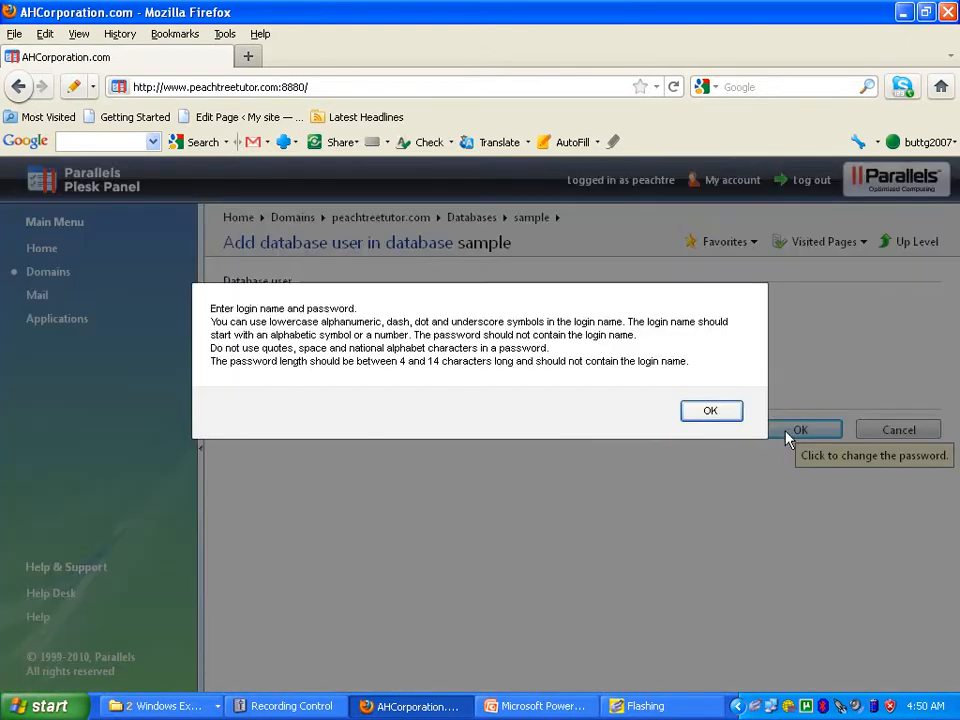
- Dismiss the password rules warning, retype the passwords, and resubmit the user
left_click(716, 416)
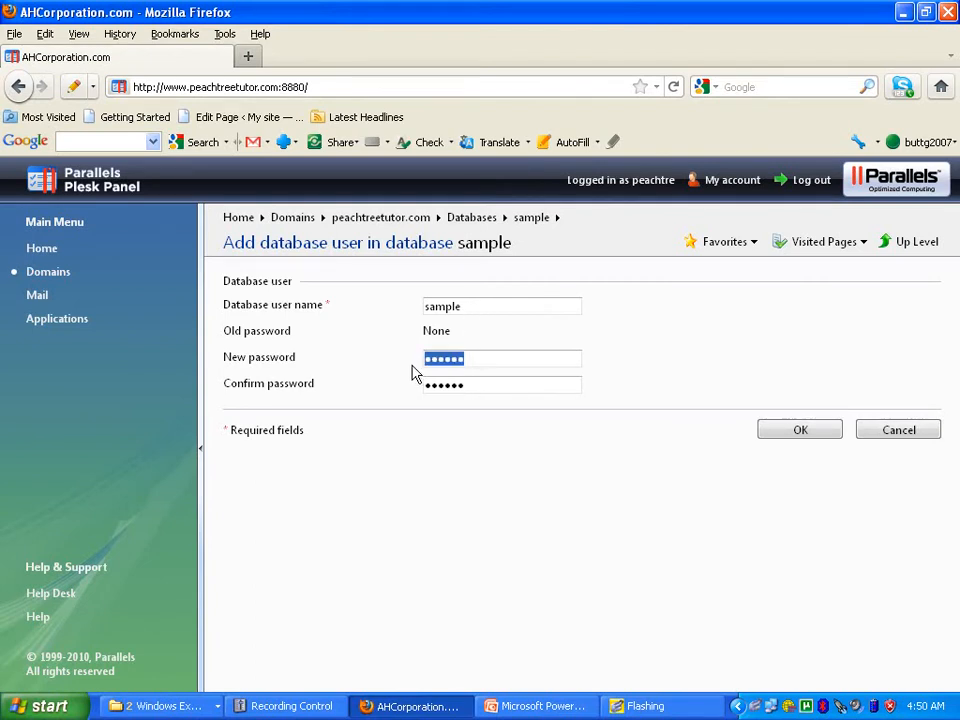
type("••••••")
left_click_drag(473, 392, 363, 414)
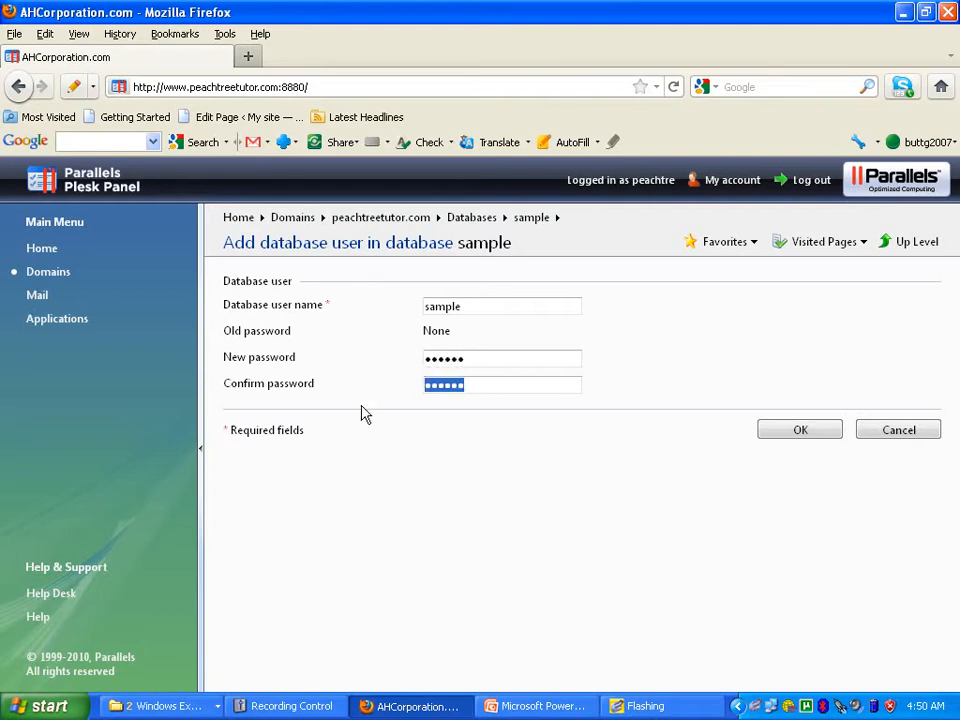
type("••••••")
left_click(780, 429)
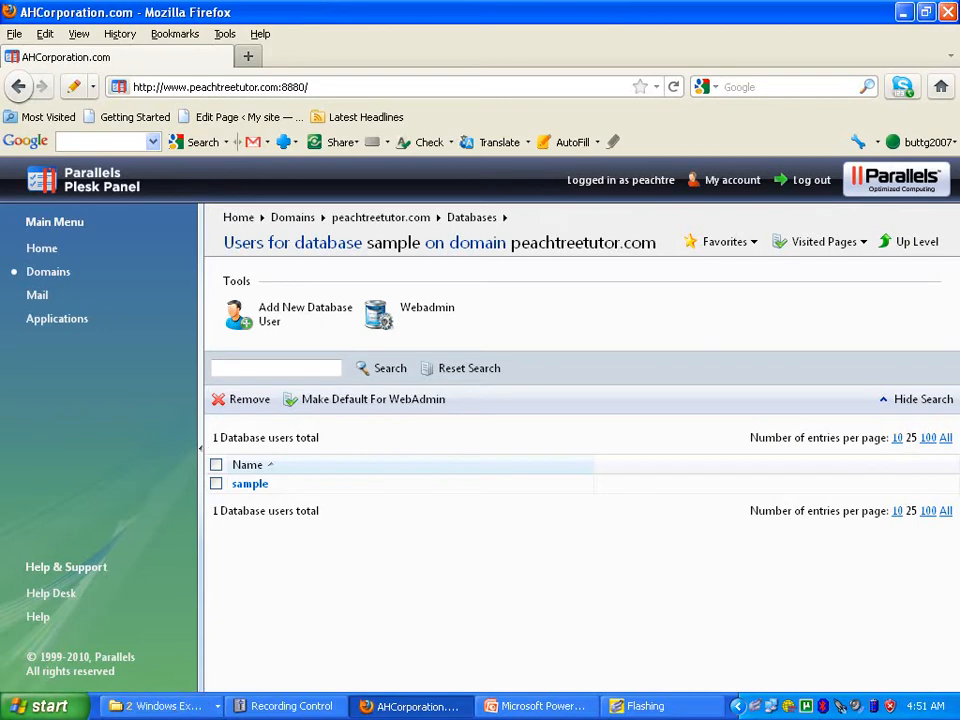
- Start Notepad and note the database name 'sample', user name 'sample', and its password
key("super")
left_click(113, 503)
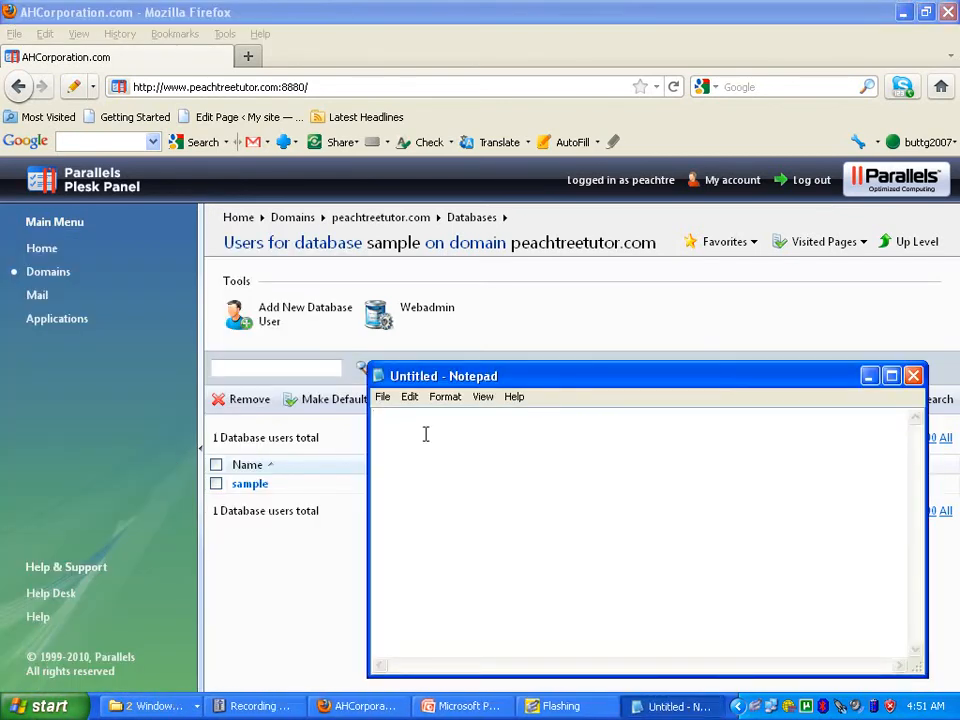
type("database name: sample")
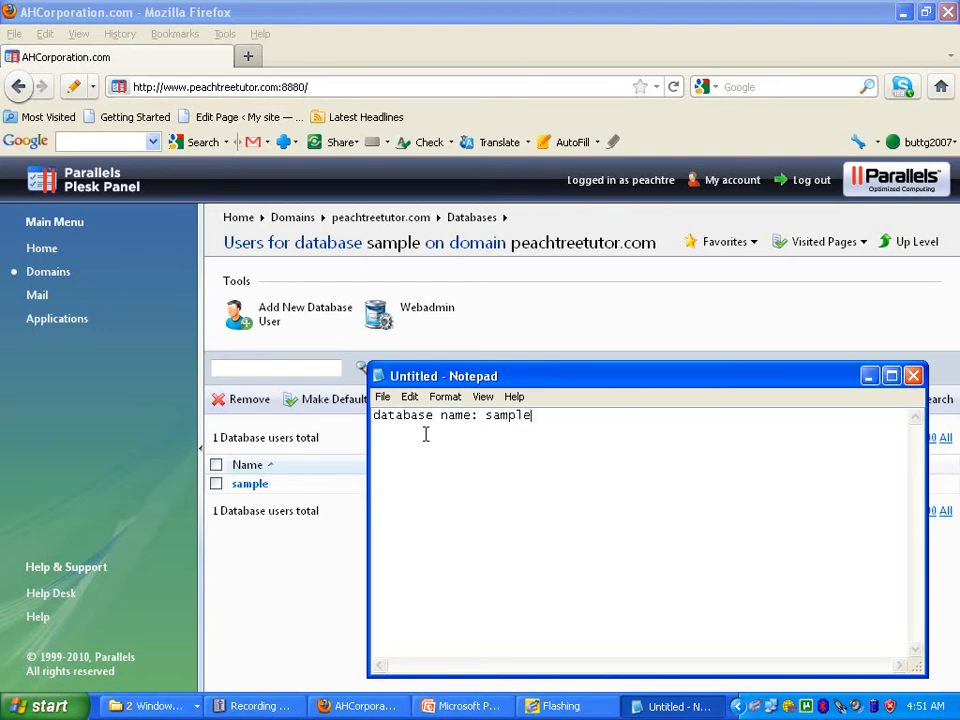
key("Return")
type("data")
type("ab")
key("BackSpace")
key("BackSpace")
type("bse user name: sample")
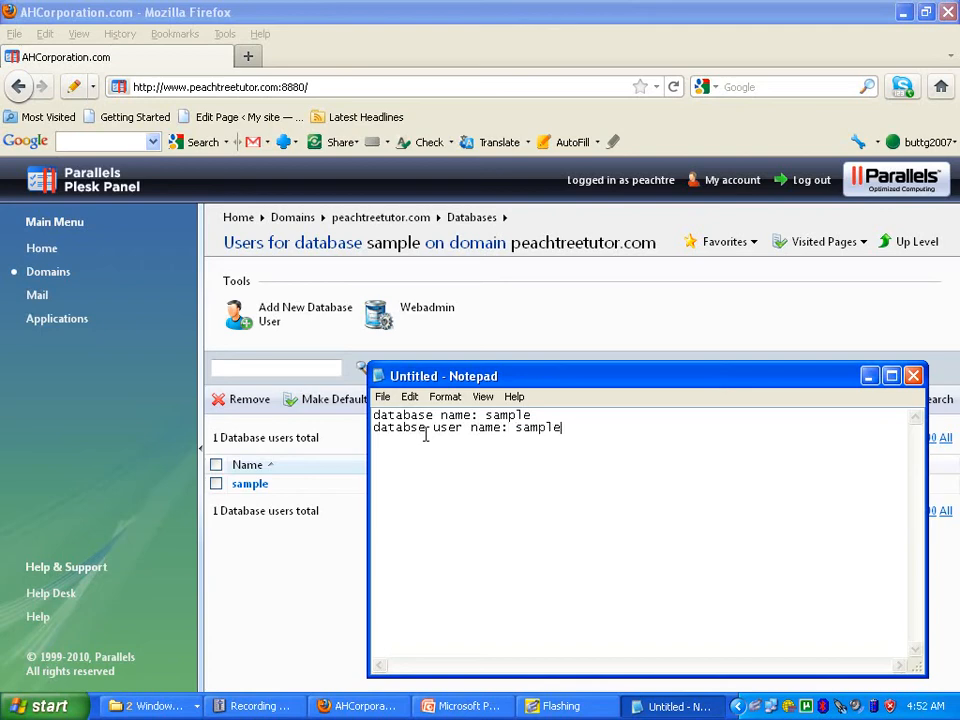
key("Return")
type("password: 123456")
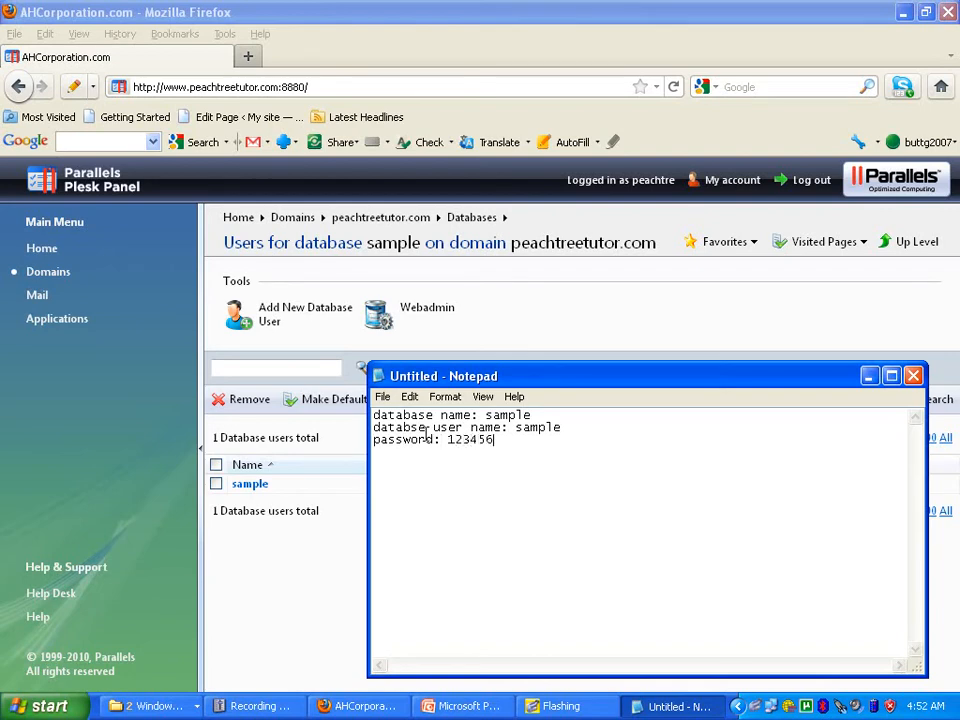
- Add an 'Ftp:' section with account name 'sample' and its password, then minimize Notepad
key("Return")
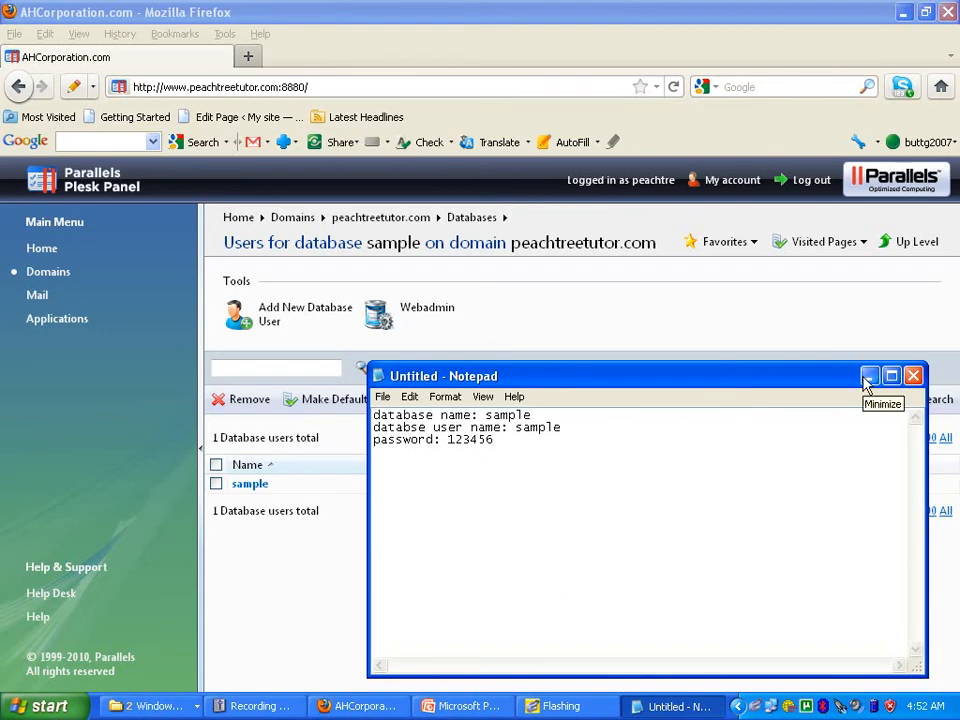
type("Ftp:")
key("Return")
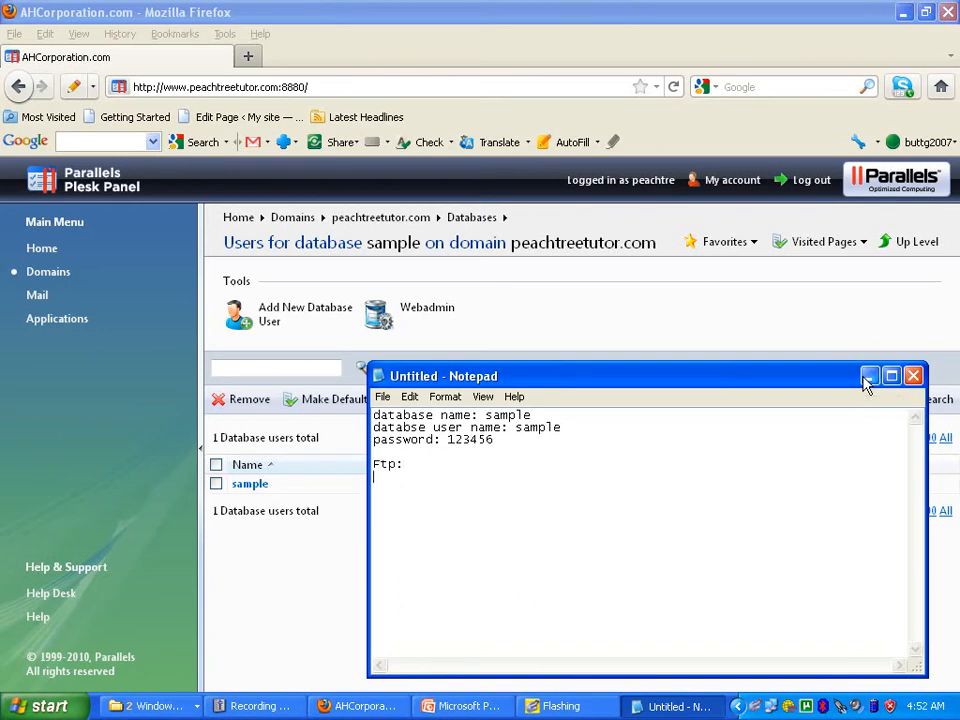
type("account name sample")
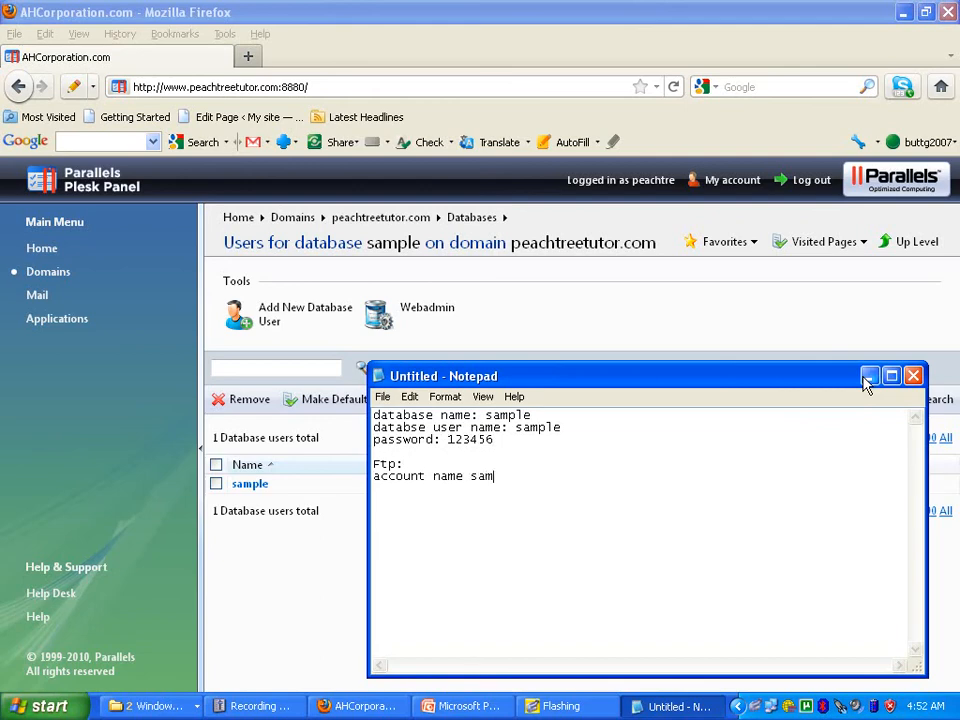
key("Return")
type("passow")
type("rd")
key("BackSpace")
key("BackSpace")
key("BackSpace")
key("BackSpace")
type("word")
key("Tab")
type("12345")
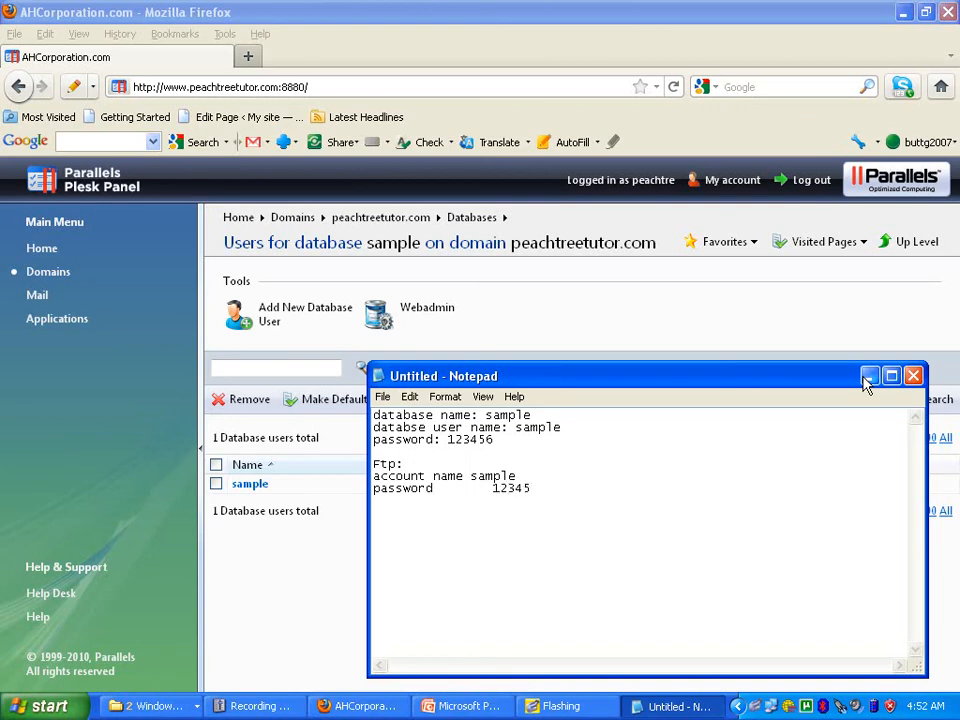
left_click(868, 377)
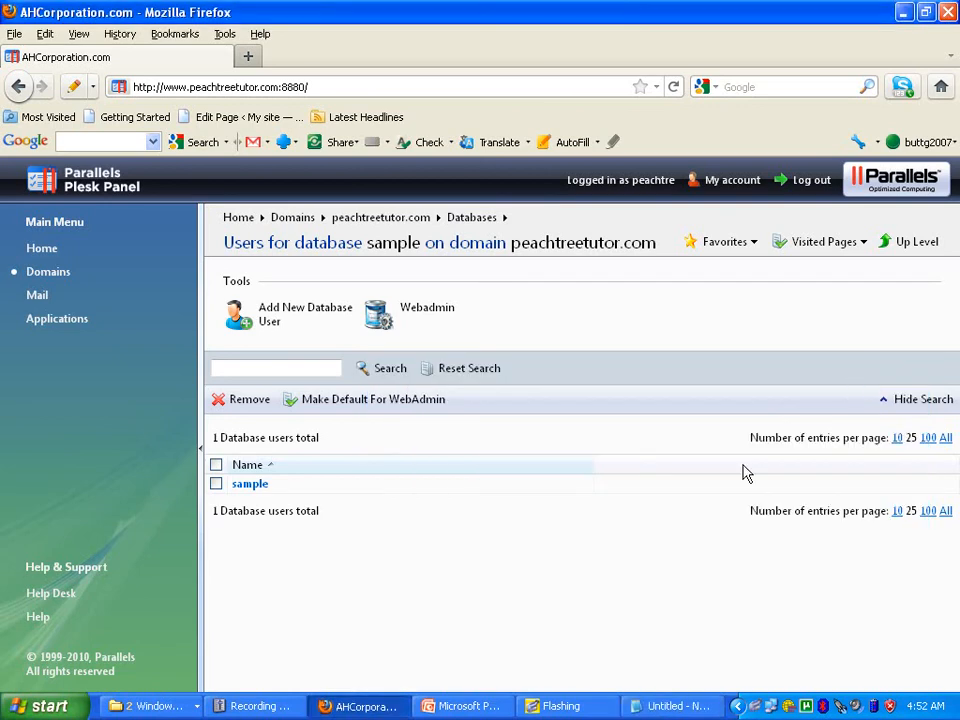